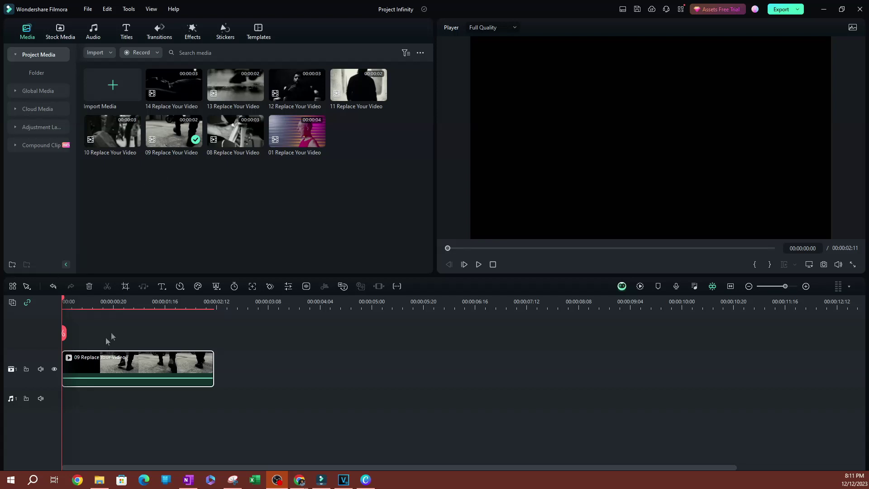
Play the walking clip and pause at 00:00:01:06 on the boots shot.
{"action": "left_click", "coordinate": [478, 264]}
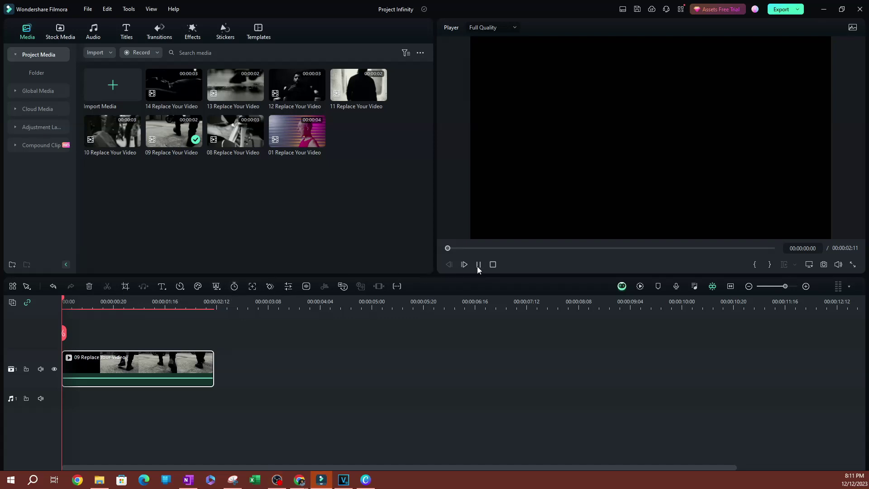
{"action": "left_click", "coordinate": [478, 265]}
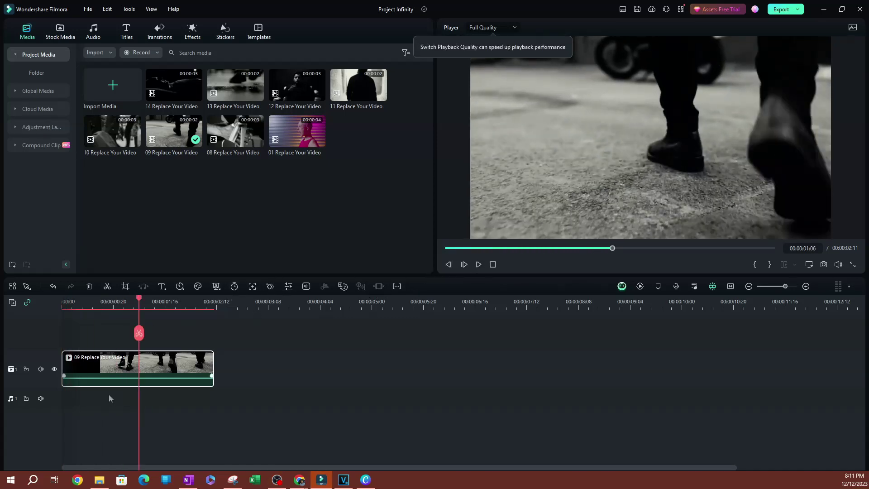
Open the walking clip's Color settings and switch the LUT adjustment off.
{"action": "double_click", "coordinate": [154, 367]}
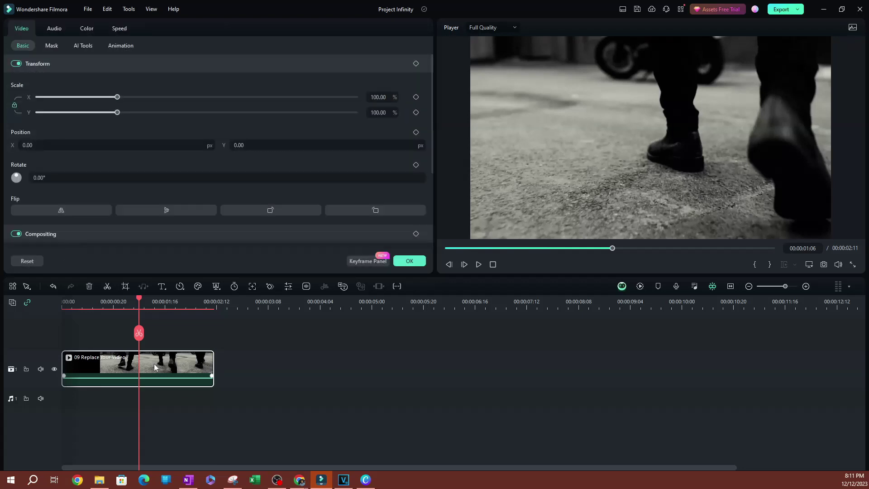
{"action": "left_click", "coordinate": [88, 30]}
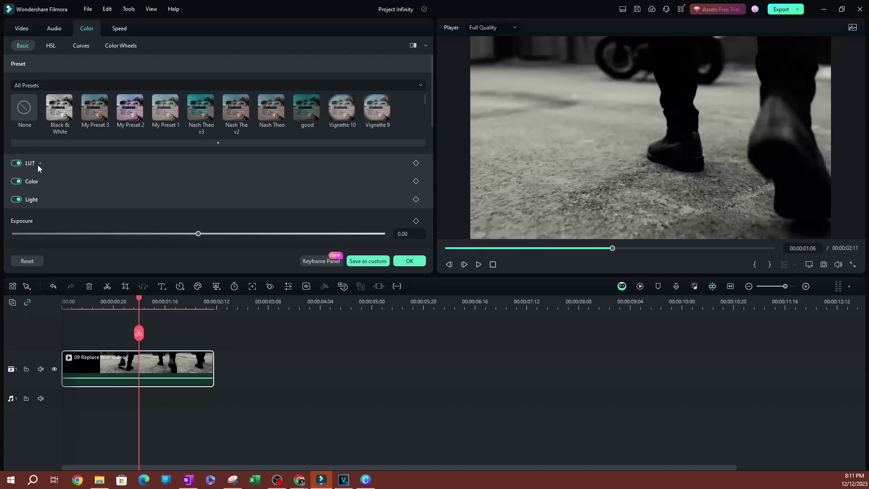
{"action": "left_click", "coordinate": [18, 163]}
Re-enable LUT and expand its preset, Strength and Protect Skin Tones options.
{"action": "left_click", "coordinate": [18, 162]}
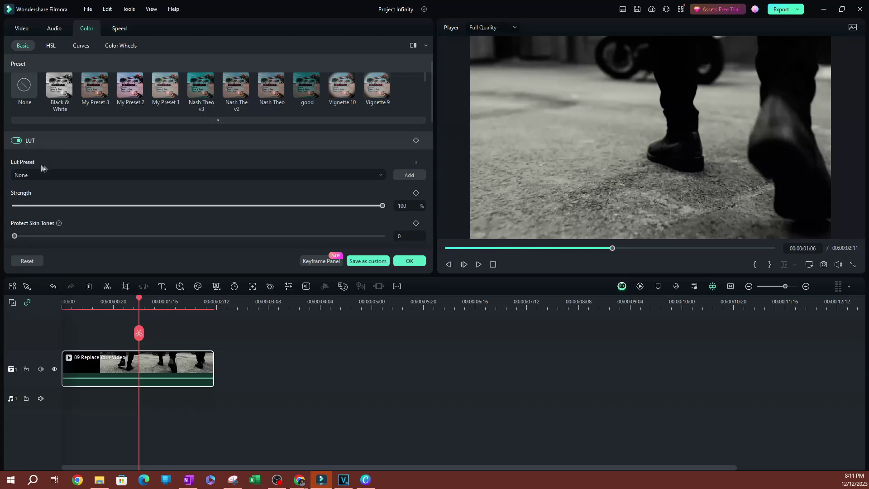
{"action": "left_click", "coordinate": [41, 141]}
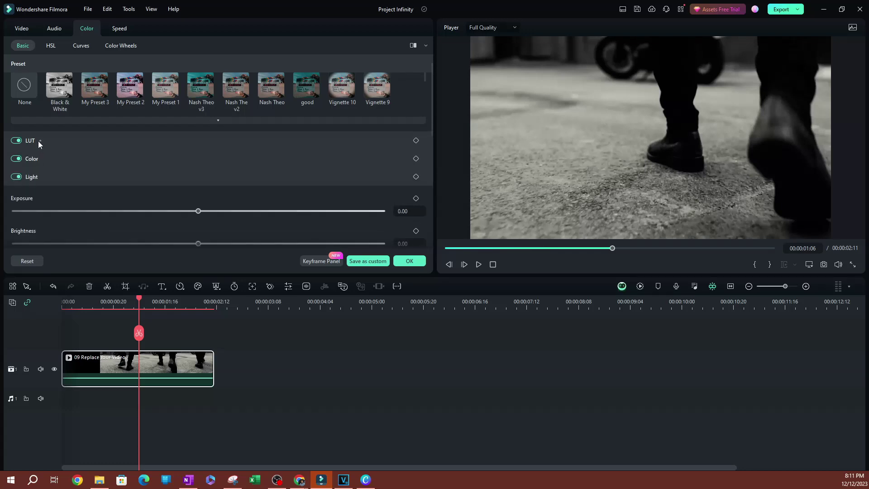
{"action": "left_click", "coordinate": [39, 140]}
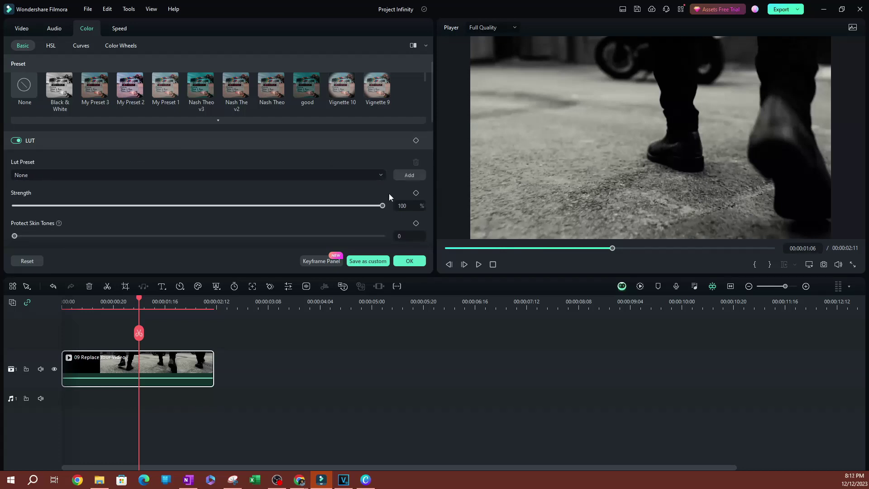
{"action": "scroll", "coordinate": [389, 194], "scroll_direction": "down", "scroll_amount": 1}
{"action": "scroll", "coordinate": [389, 194], "scroll_direction": "up", "scroll_amount": 1}
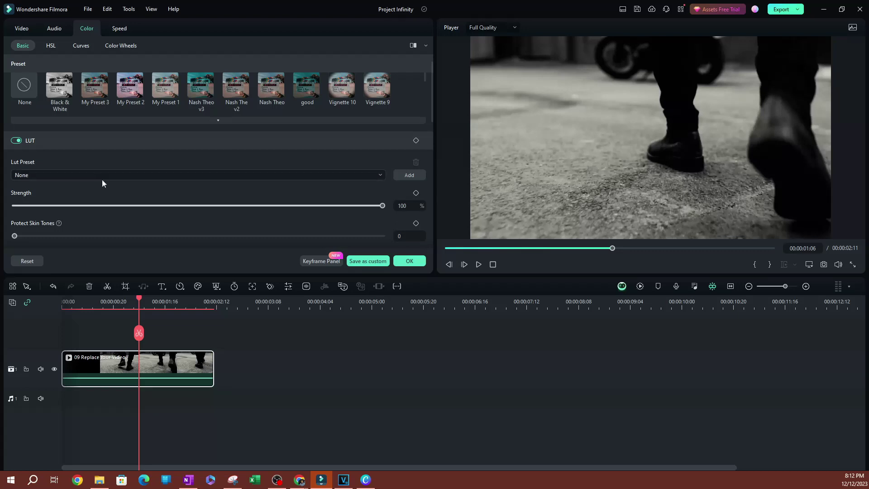
{"action": "left_click", "coordinate": [32, 176]}
Browse the built-in LUT presets and apply Cyberpunk 2 to the walking clip.
{"action": "scroll", "coordinate": [160, 215], "scroll_direction": "down", "scroll_amount": 5}
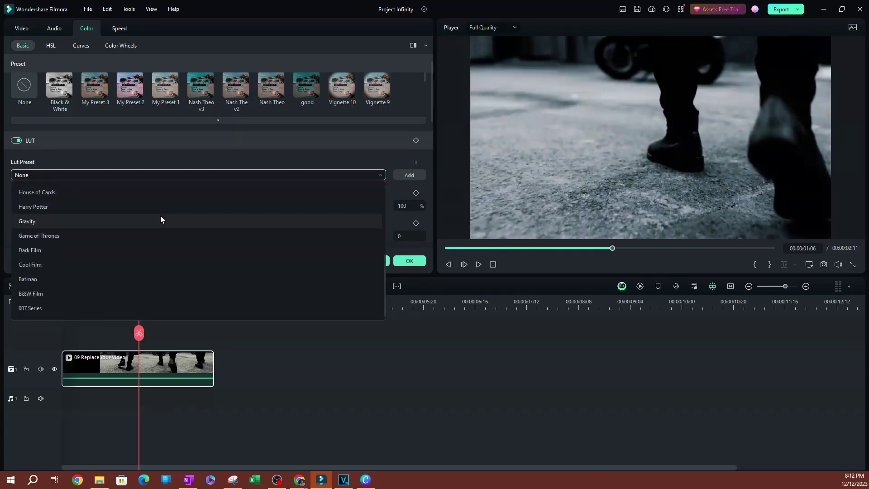
{"action": "scroll", "coordinate": [99, 207], "scroll_direction": "up", "scroll_amount": 5}
{"action": "scroll", "coordinate": [85, 203], "scroll_direction": "down", "scroll_amount": 5}
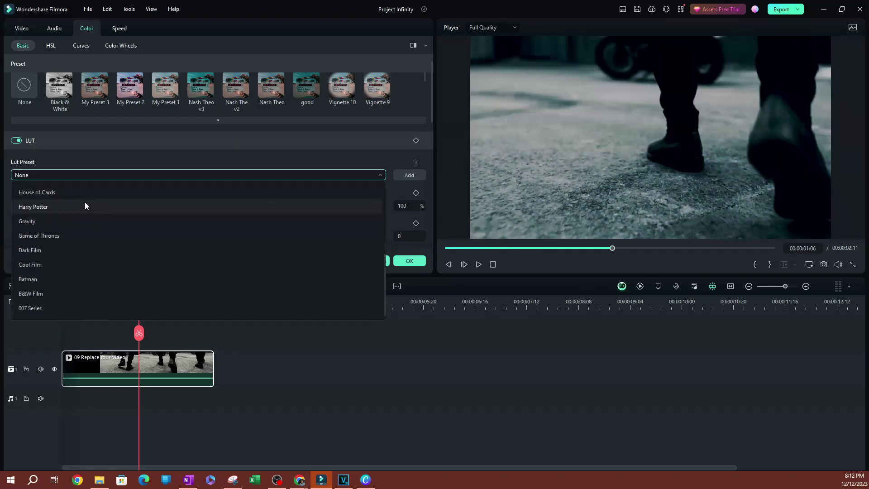
{"action": "scroll", "coordinate": [82, 247], "scroll_direction": "up", "scroll_amount": 5}
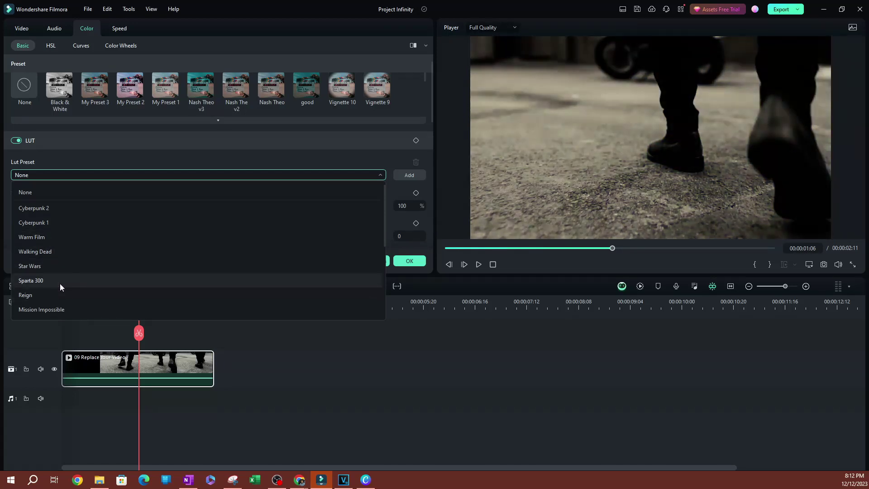
{"action": "scroll", "coordinate": [104, 276], "scroll_direction": "down", "scroll_amount": 1}
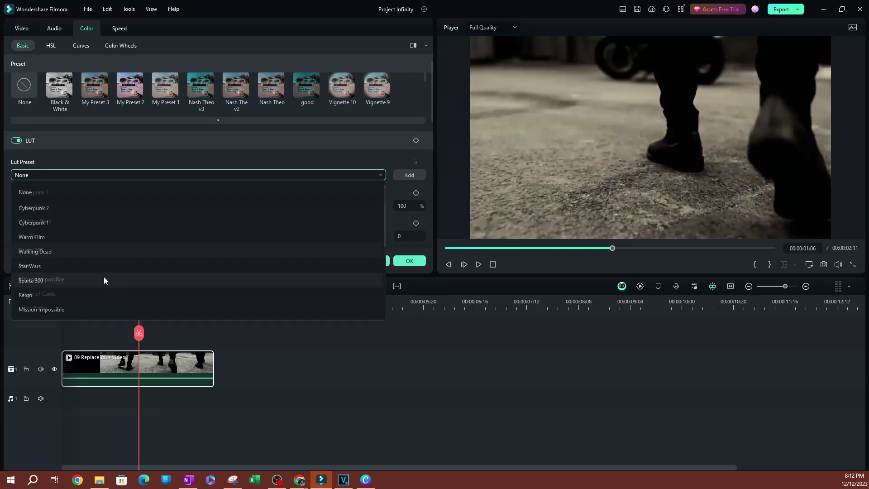
{"action": "scroll", "coordinate": [105, 276], "scroll_direction": "down", "scroll_amount": 1}
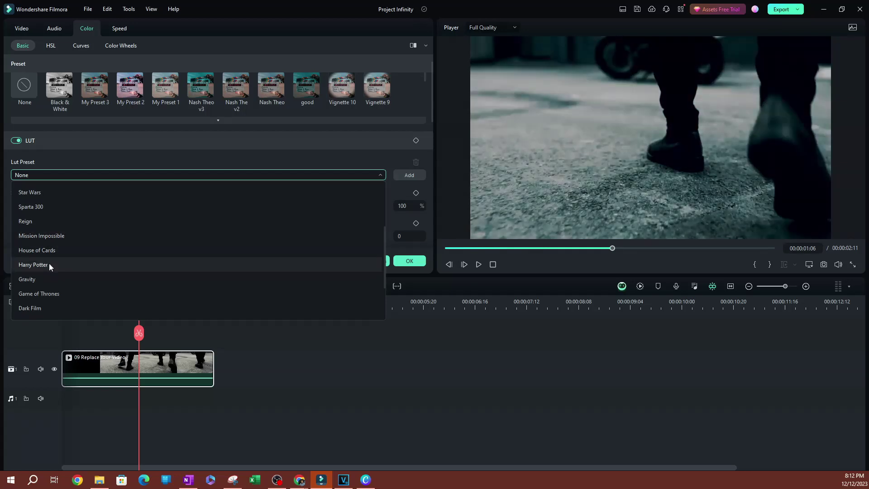
{"action": "scroll", "coordinate": [55, 281], "scroll_direction": "down", "scroll_amount": 2}
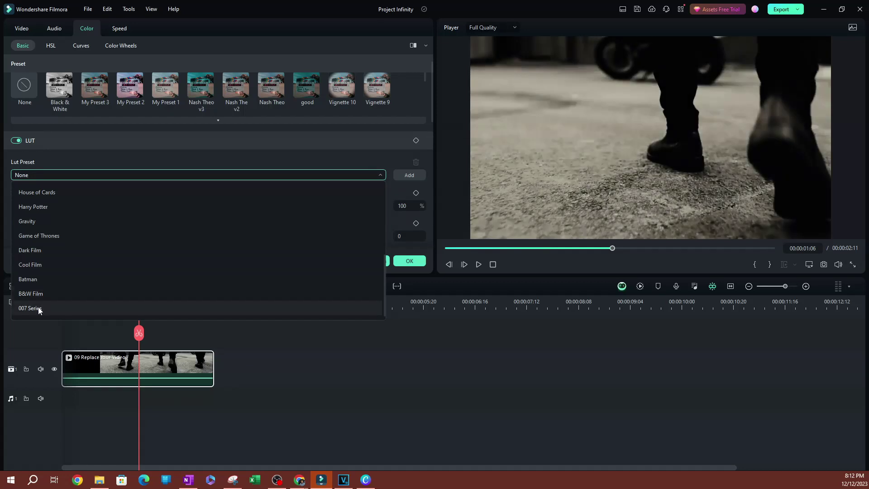
{"action": "scroll", "coordinate": [68, 263], "scroll_direction": "up", "scroll_amount": 5}
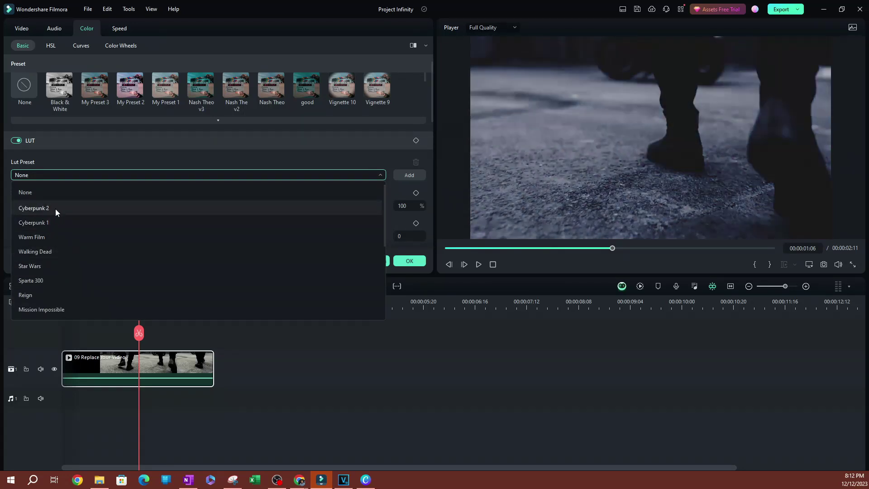
{"action": "left_click", "coordinate": [55, 208]}
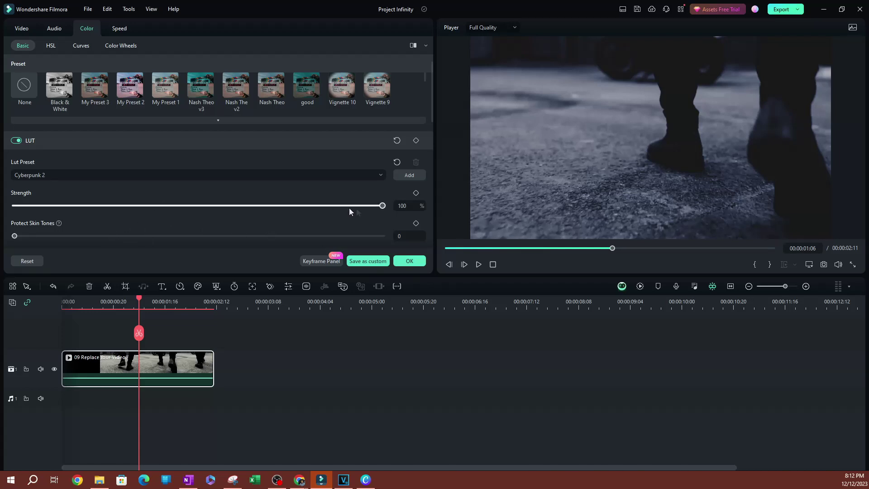
Keep Cyberpunk 2 at 100% strength and return to the media library.
{"action": "mouse_move", "coordinate": [381, 210]}
{"action": "left_mouse_down"}
{"action": "mouse_move", "coordinate": [12, 212]}
{"action": "mouse_move", "coordinate": [66, 205]}
{"action": "mouse_move", "coordinate": [14, 206]}
{"action": "mouse_move", "coordinate": [382, 205]}
{"action": "left_mouse_up"}
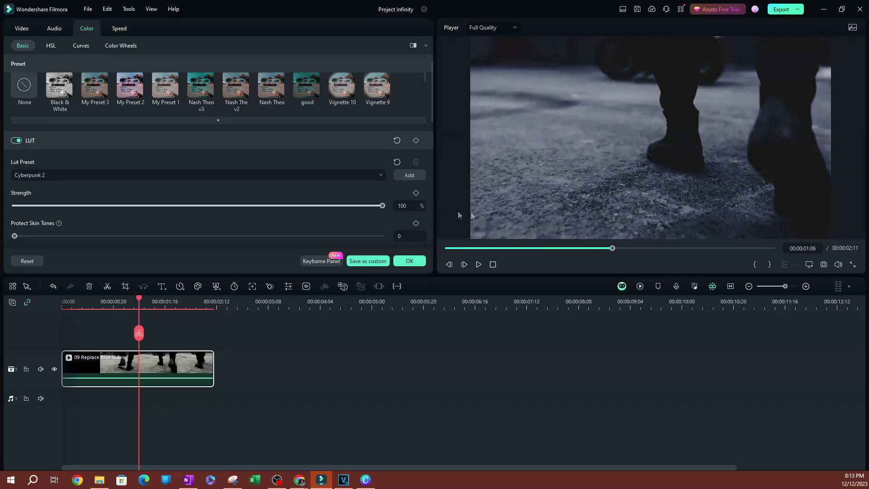
{"action": "scroll", "coordinate": [246, 218], "scroll_direction": "down", "scroll_amount": 1}
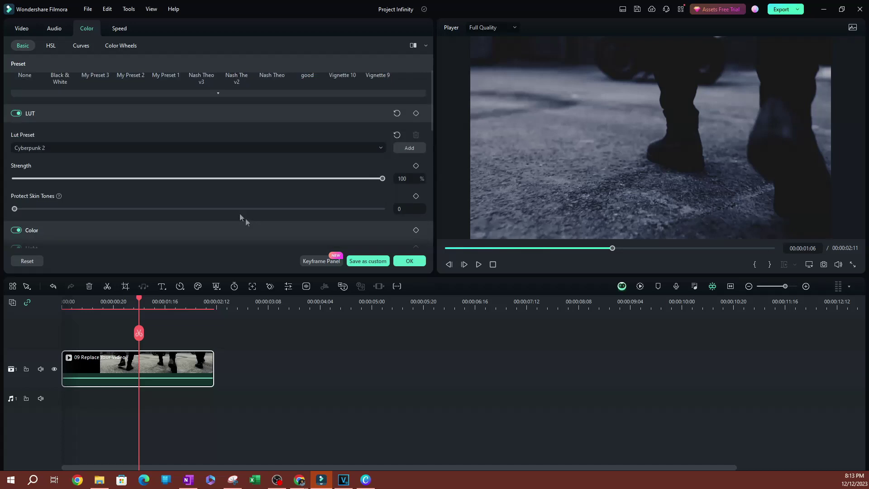
{"action": "mouse_move", "coordinate": [59, 197]}
{"action": "left_click", "coordinate": [410, 262]}
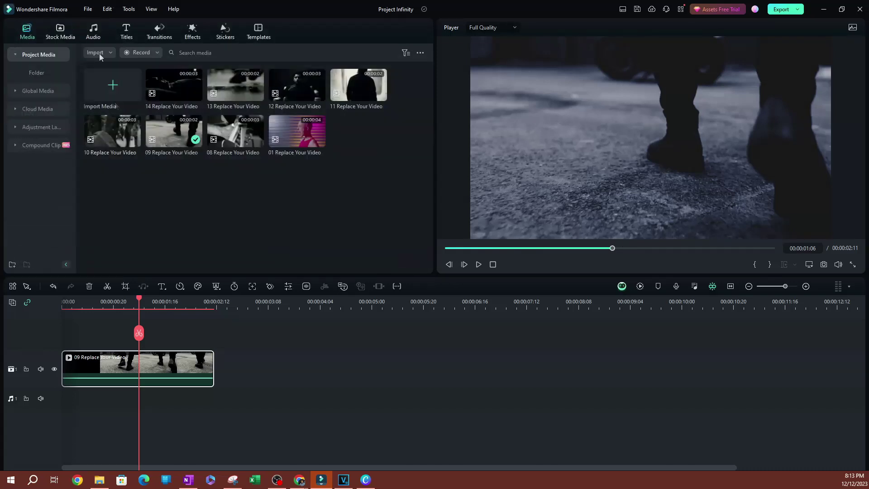
Search the Stock Media videos for 'NEWS'.
{"action": "left_click", "coordinate": [64, 38]}
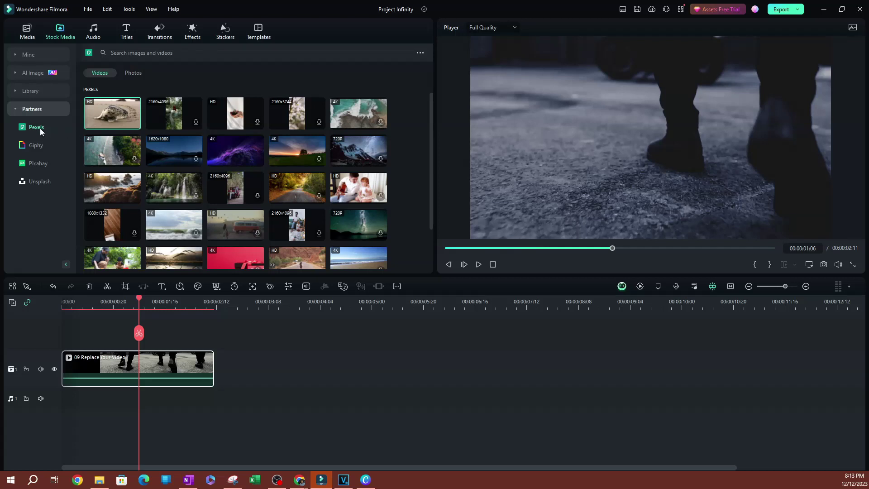
{"action": "left_click", "coordinate": [124, 53]}
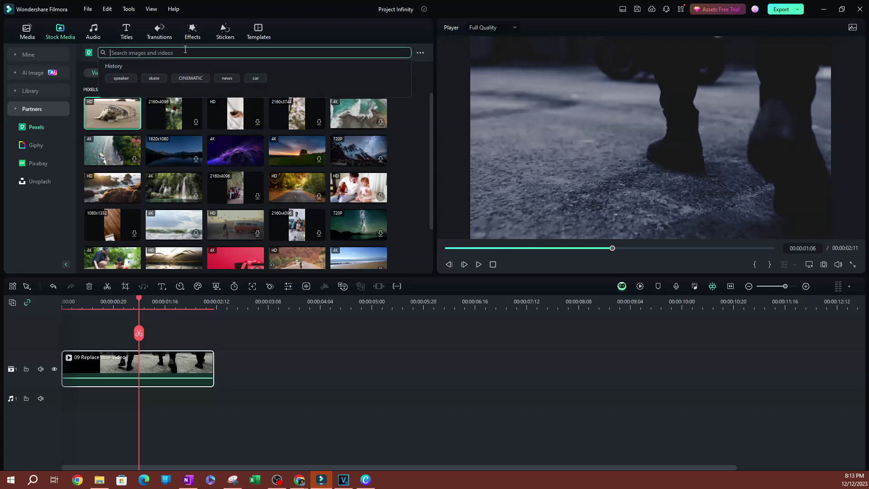
{"action": "scroll", "coordinate": [353, 219], "scroll_direction": "down", "scroll_amount": 3}
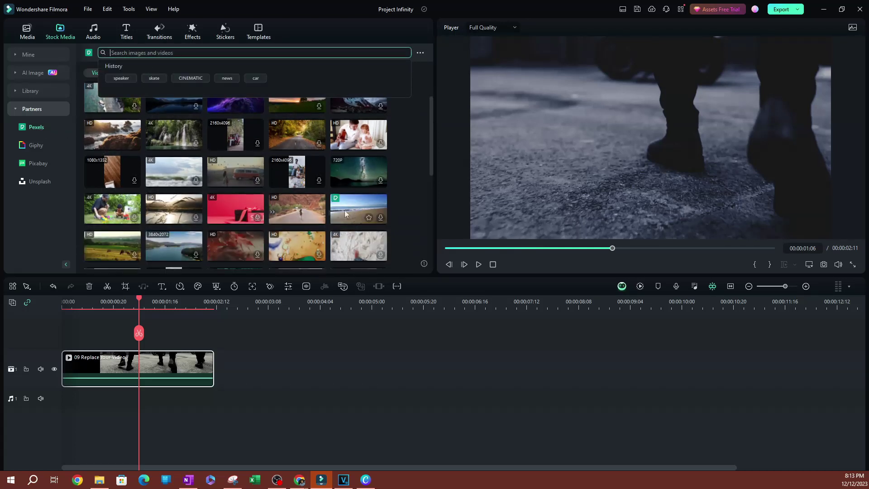
{"action": "scroll", "coordinate": [297, 206], "scroll_direction": "down", "scroll_amount": 2}
{"action": "scroll", "coordinate": [291, 205], "scroll_direction": "up", "scroll_amount": 5}
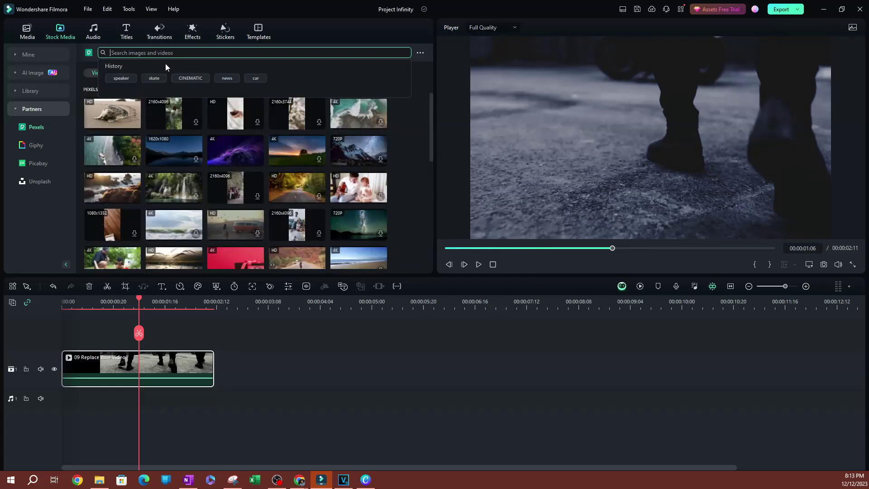
{"action": "type", "text": "NEWS"}
{"action": "key", "text": "Return"}
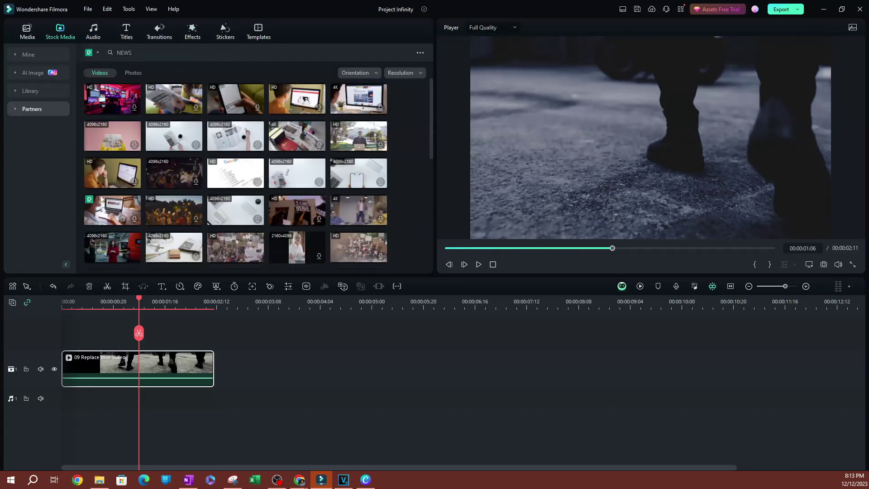
Replace the walking clip with the downloaded NEWS stock clip of a man at a computer.
{"action": "left_click", "coordinate": [130, 364]}
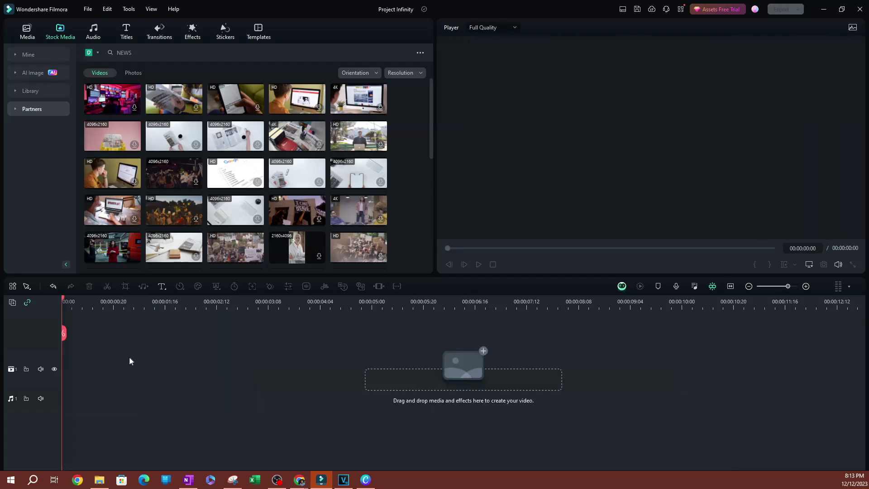
{"action": "key", "text": "Delete"}
{"action": "left_click", "coordinate": [105, 174]}
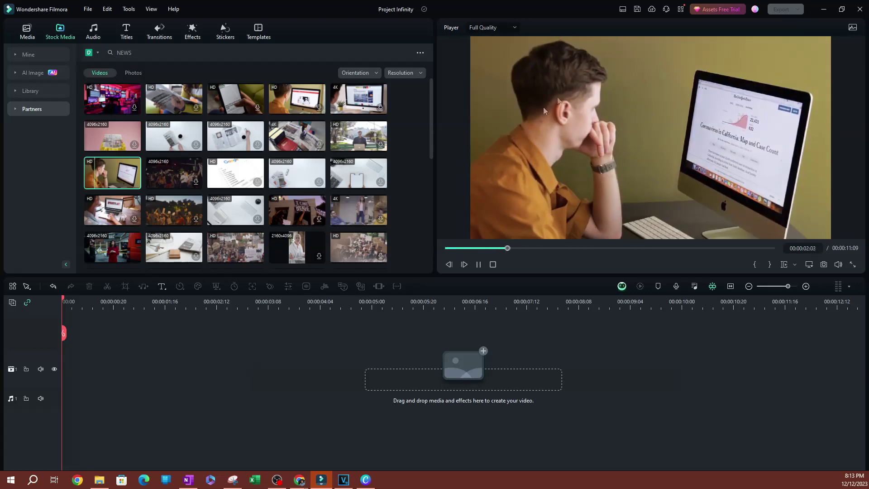
{"action": "left_click_drag", "start_coordinate": [120, 176], "coordinate": [64, 369]}
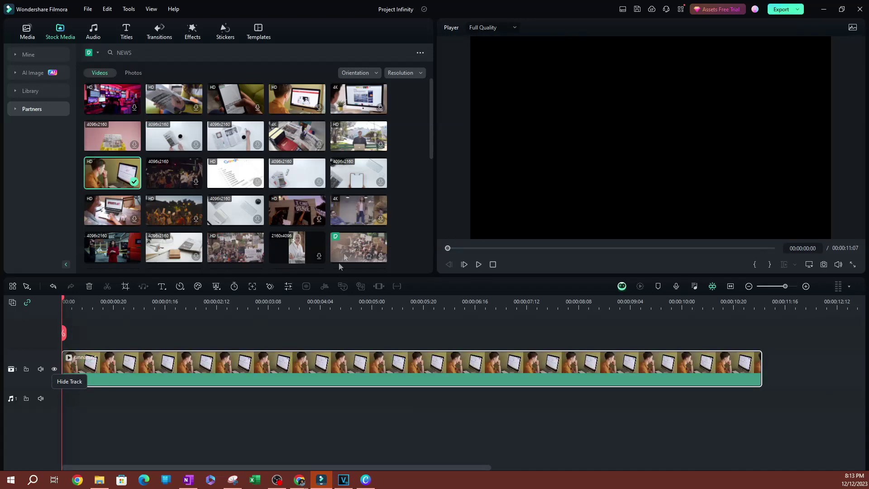
Open the new clip's Color settings with the playhead at 00:00:01:09.
{"action": "left_click", "coordinate": [197, 286]}
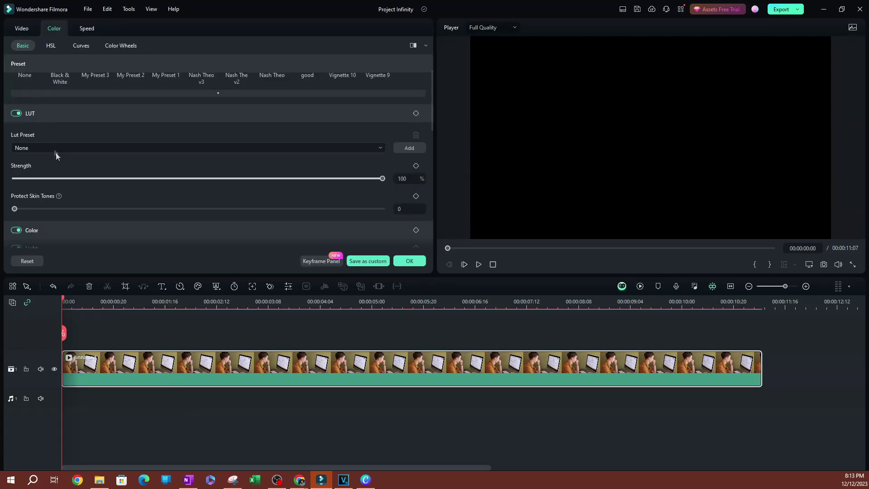
{"action": "left_click", "coordinate": [147, 309]}
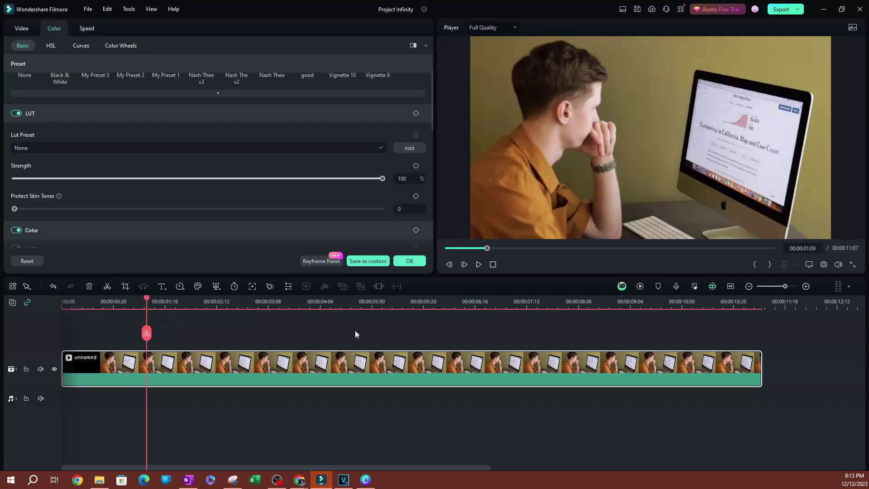
{"action": "left_click", "coordinate": [47, 147]}
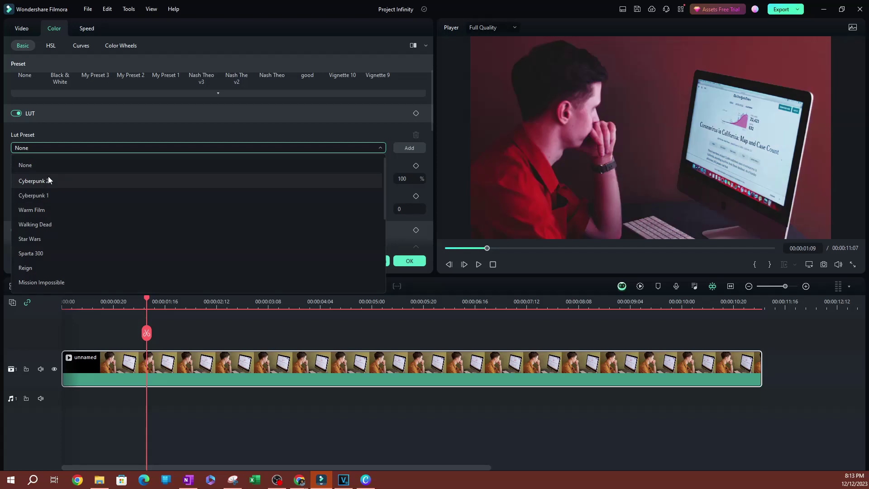
Apply Cyberpunk 2 and test its strength from near zero back to 100%.
{"action": "left_click", "coordinate": [48, 180]}
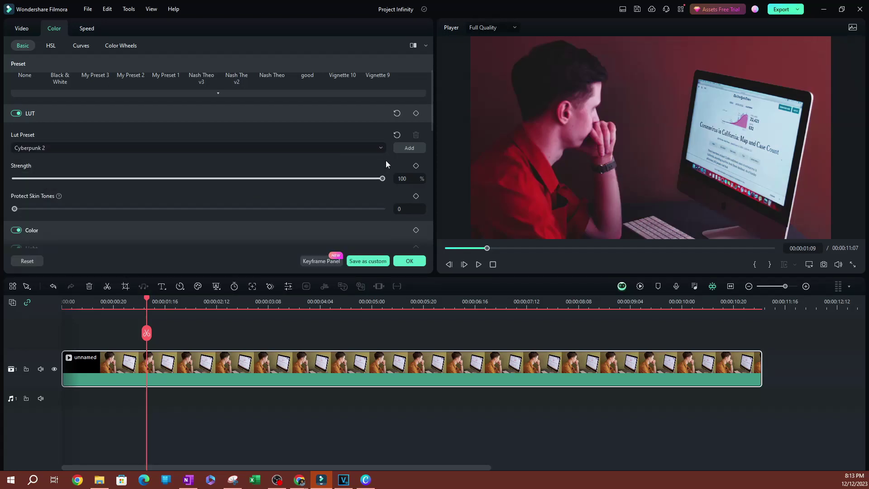
{"action": "left_click_drag", "start_coordinate": [382, 178], "coordinate": [460, 189]}
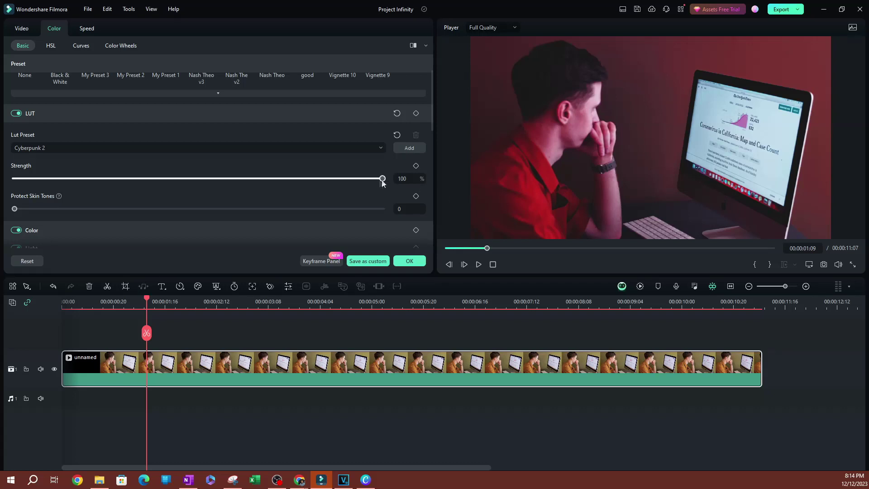
{"action": "left_click_drag", "start_coordinate": [383, 178], "coordinate": [13, 198]}
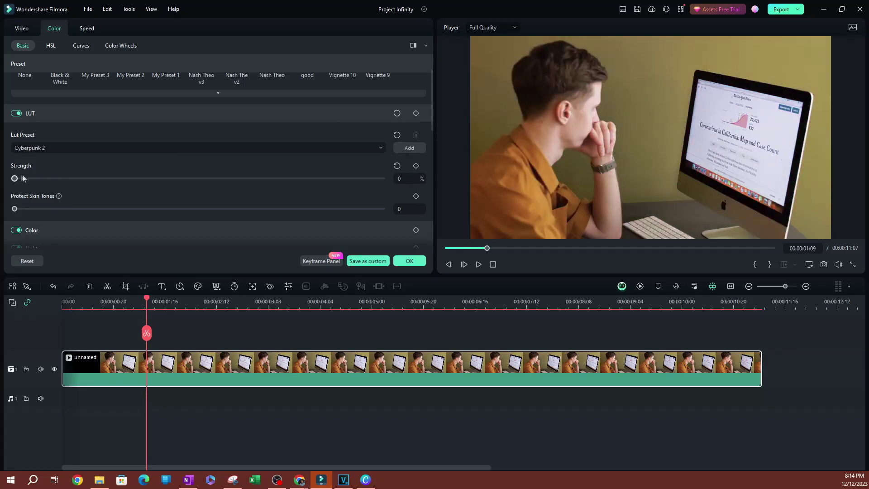
{"action": "left_click_drag", "start_coordinate": [14, 178], "coordinate": [421, 192]}
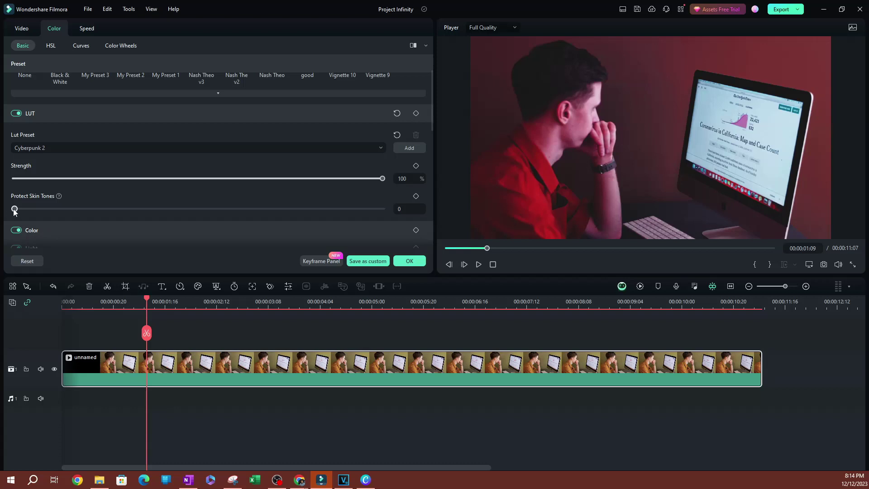
Set Protect Skin Tones to 36.
{"action": "left_click_drag", "start_coordinate": [14, 209], "coordinate": [268, 222]}
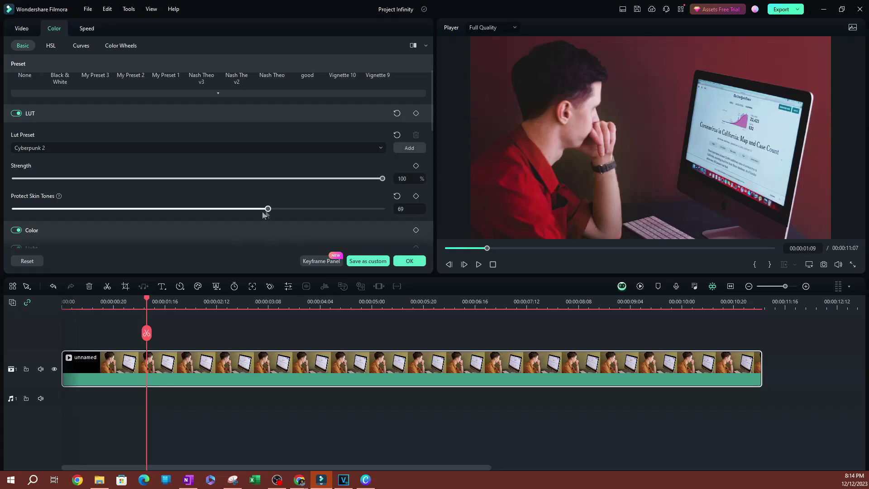
{"action": "left_click_drag", "start_coordinate": [267, 209], "coordinate": [421, 238]}
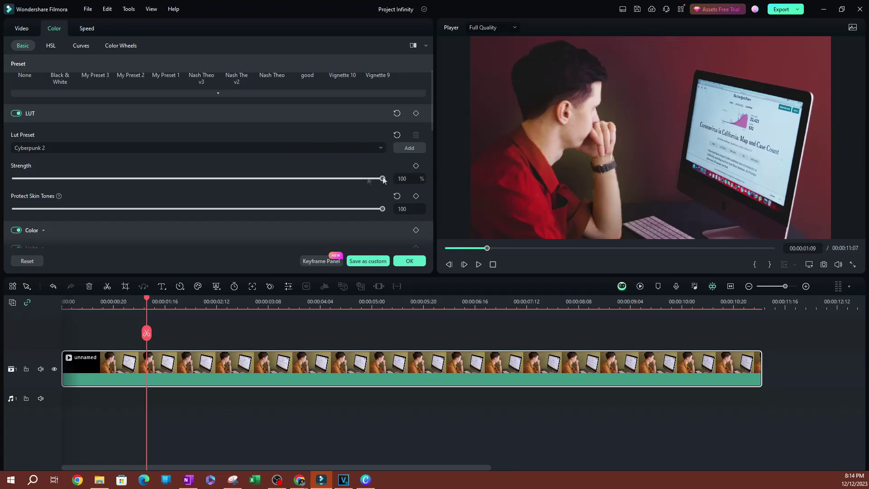
{"action": "left_click_drag", "start_coordinate": [382, 208], "coordinate": [148, 219]}
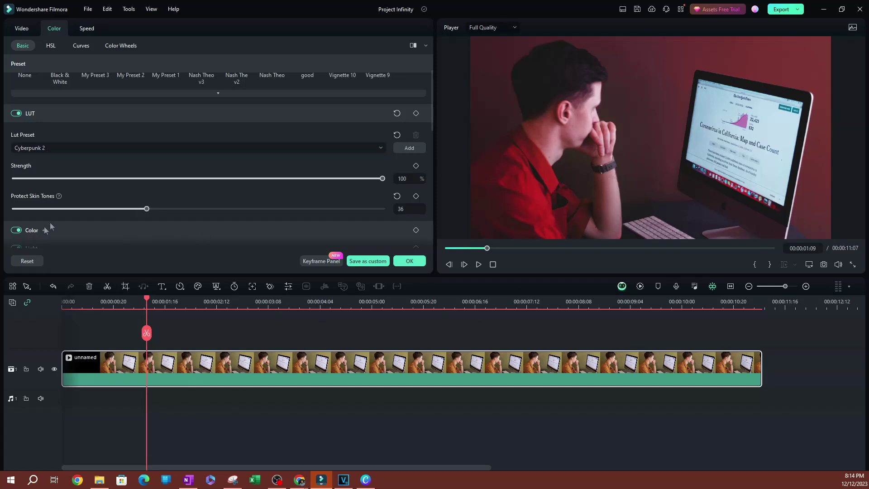
Switch the LUT to Gravity, reset Protect Skin Tones to 0, and apply My Preset 2.
{"action": "left_click", "coordinate": [46, 149]}
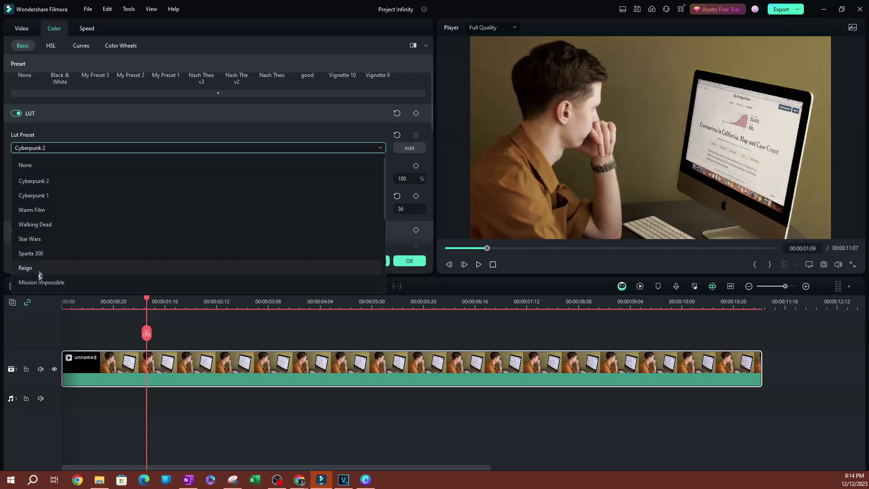
{"action": "scroll", "coordinate": [62, 275], "scroll_direction": "down", "scroll_amount": 2}
{"action": "left_click", "coordinate": [69, 267]}
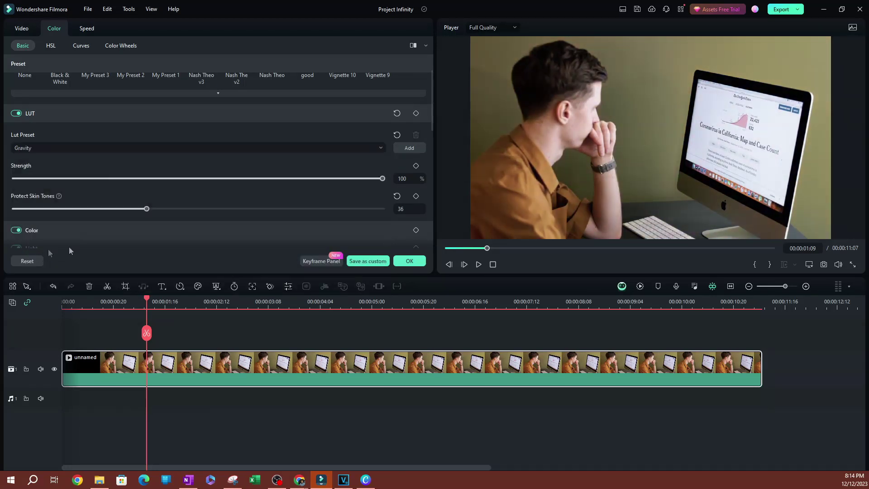
{"action": "left_click_drag", "start_coordinate": [146, 207], "coordinate": [10, 219]}
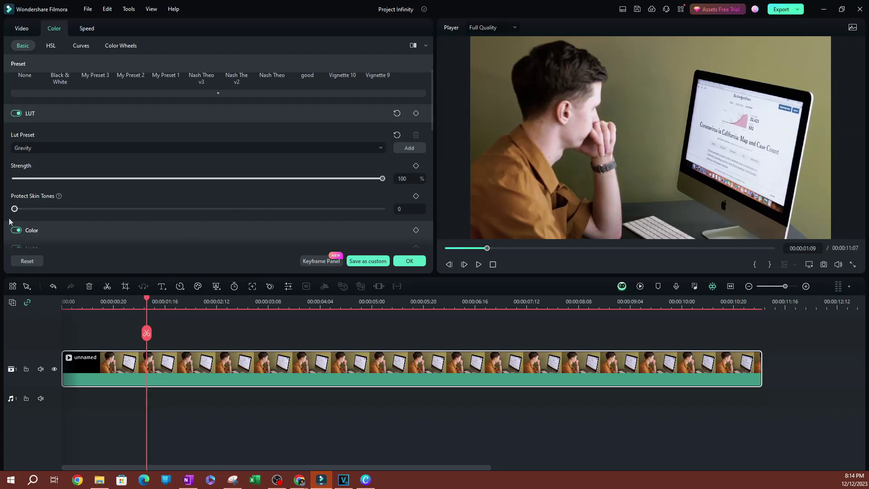
{"action": "left_click", "coordinate": [218, 94]}
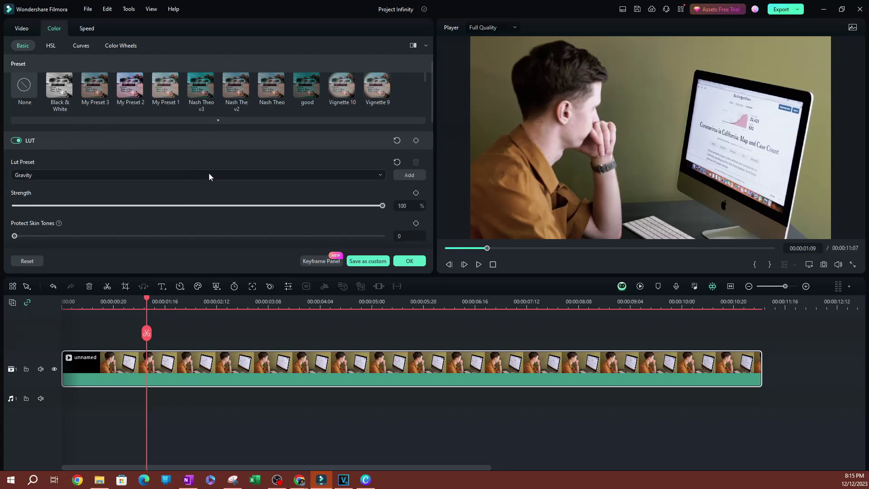
{"action": "left_click", "coordinate": [137, 88]}
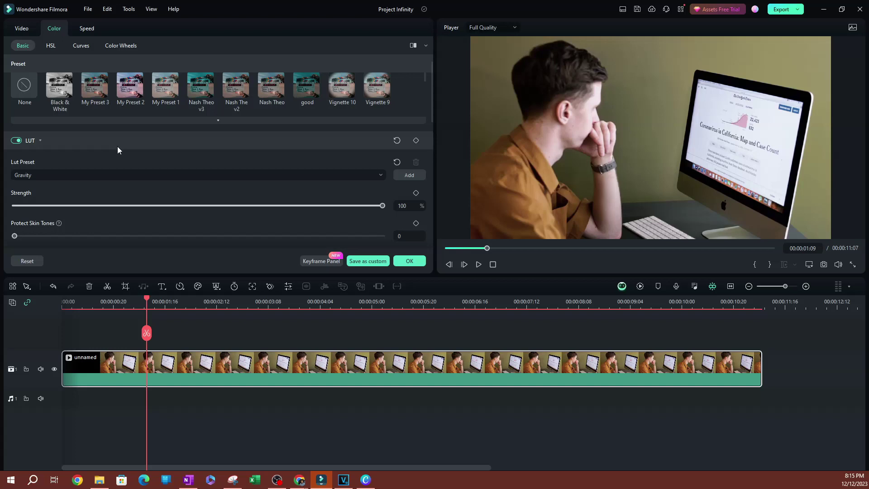